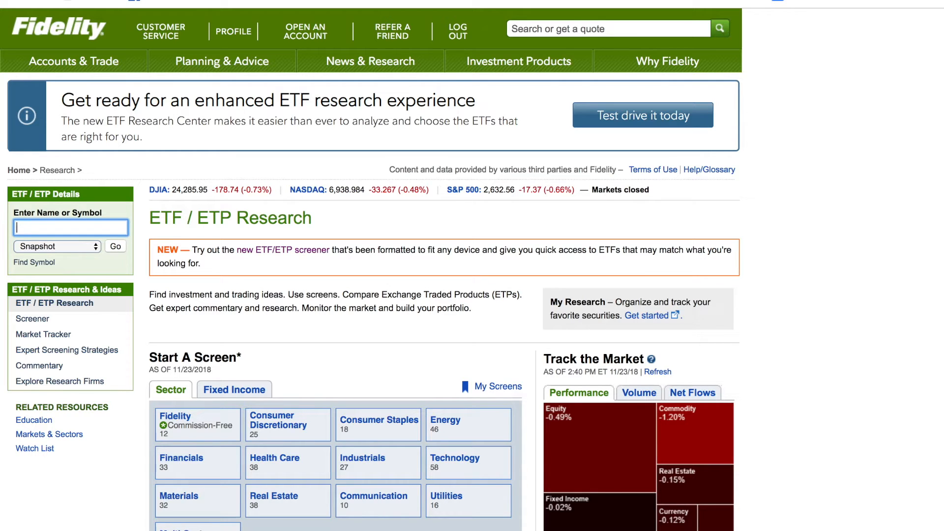
Go to the ETF research page and open the new ETF/ETP screener
scroll(456, 14, "down", 1)
left_click(354, 30)
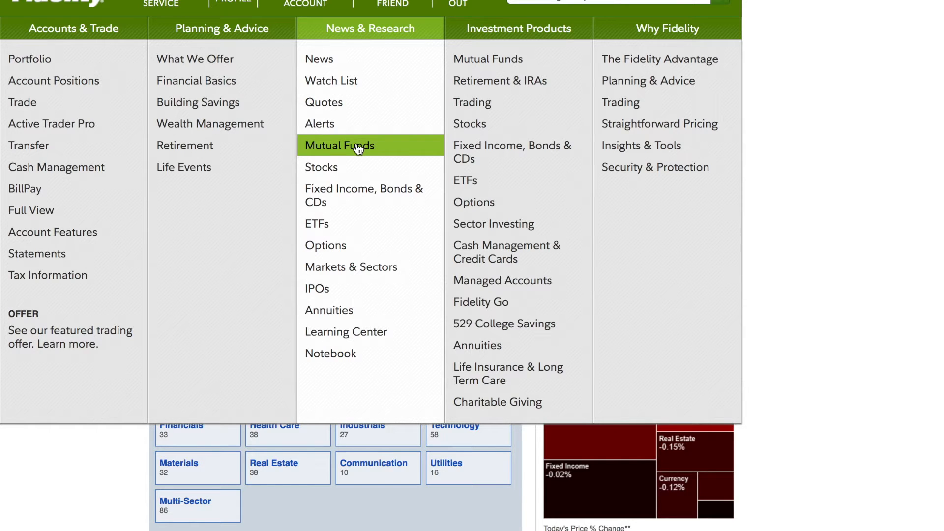
left_click(350, 229)
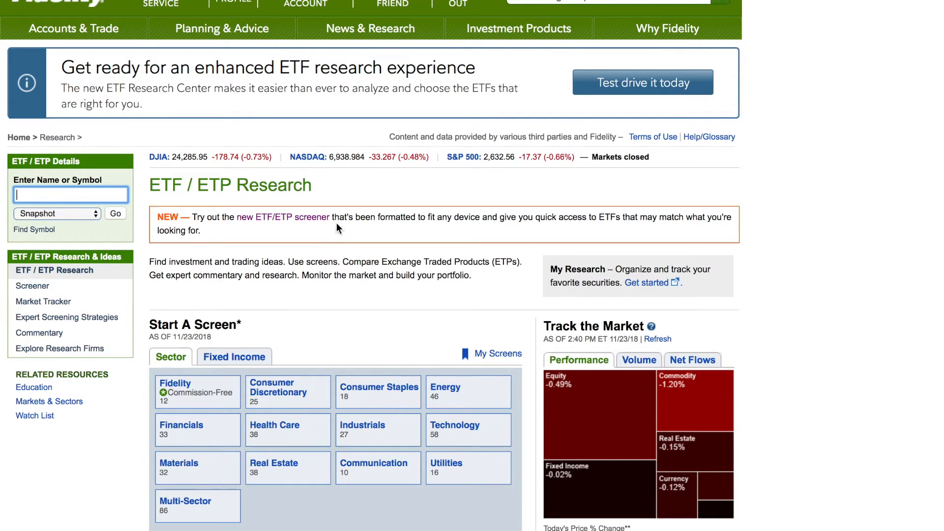
left_click(318, 222)
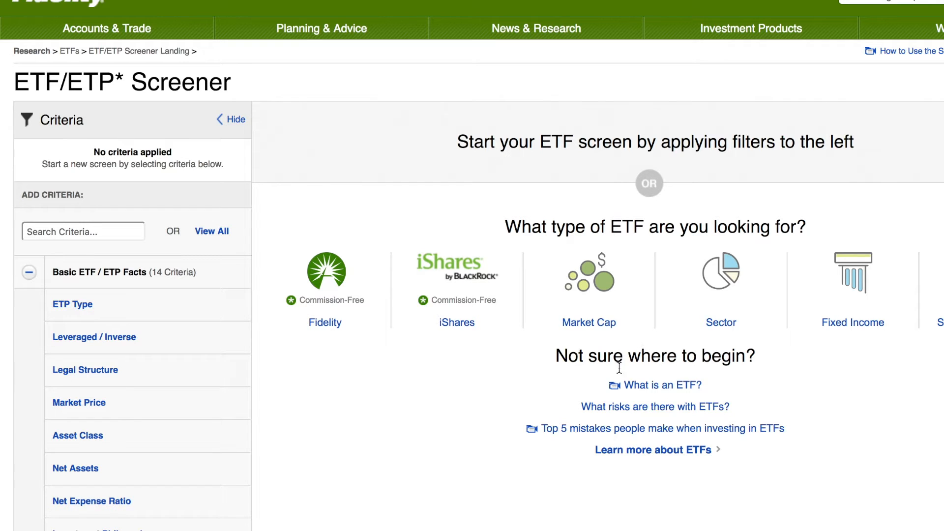
Screen ETFs by Market Cap with the U.S. Large Cap investment type, and highlight the first three S&P 500 funds
left_click(591, 292)
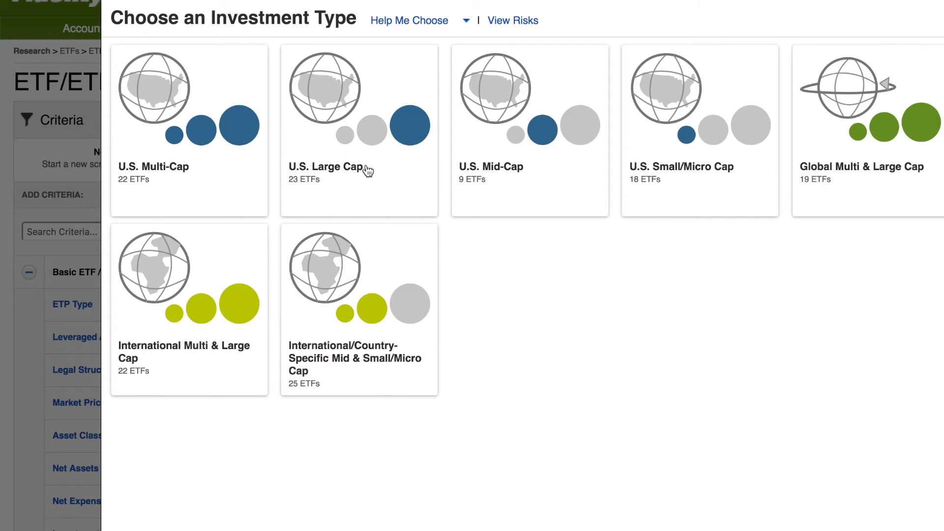
left_click(411, 128)
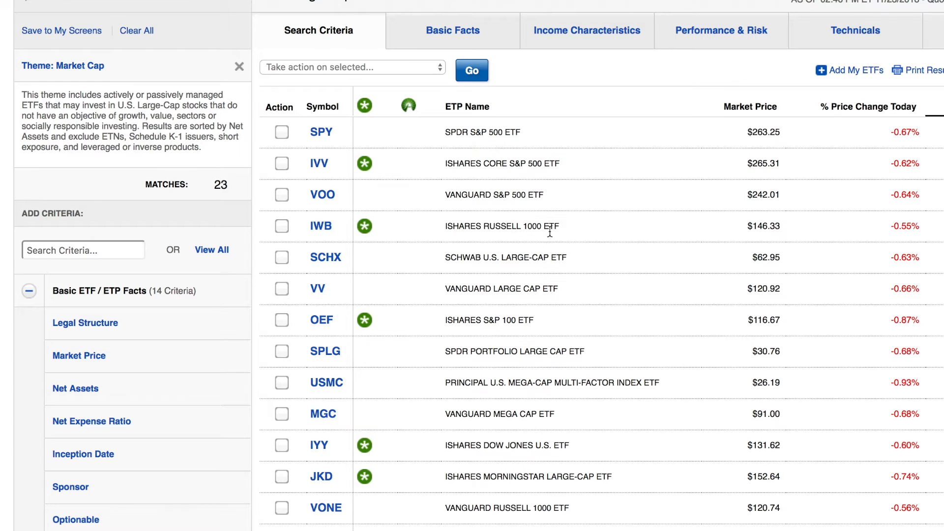
left_click_drag(547, 196, 442, 131)
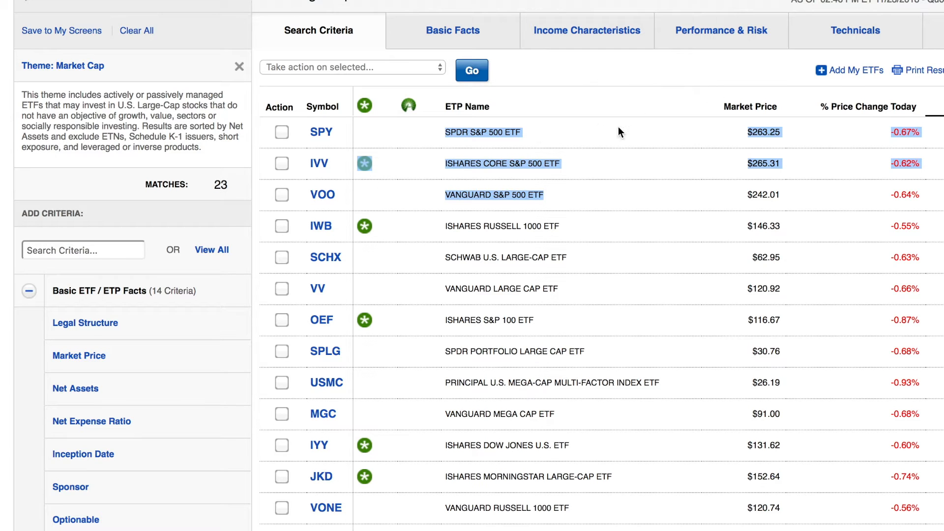
Show the Performance & Risk data for the matches and sort by the market total returns period following 3 years
left_click(708, 33)
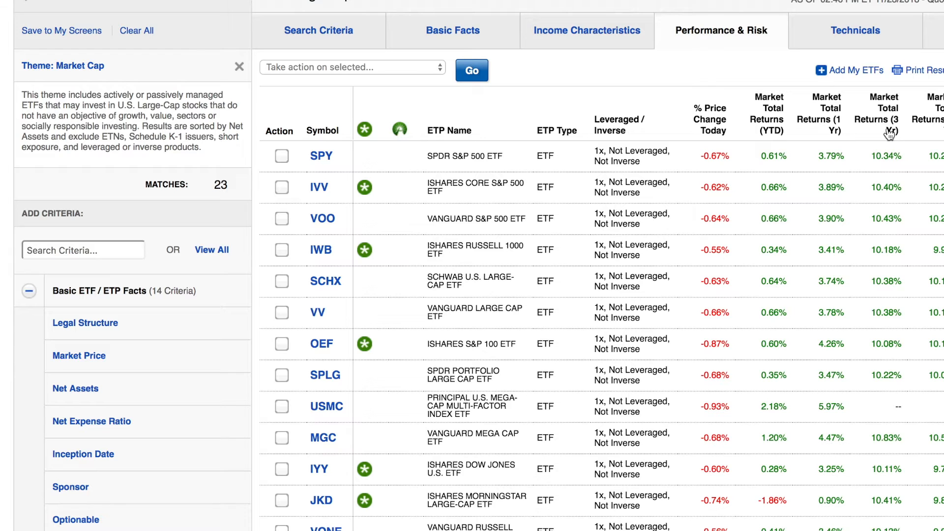
left_click(929, 127)
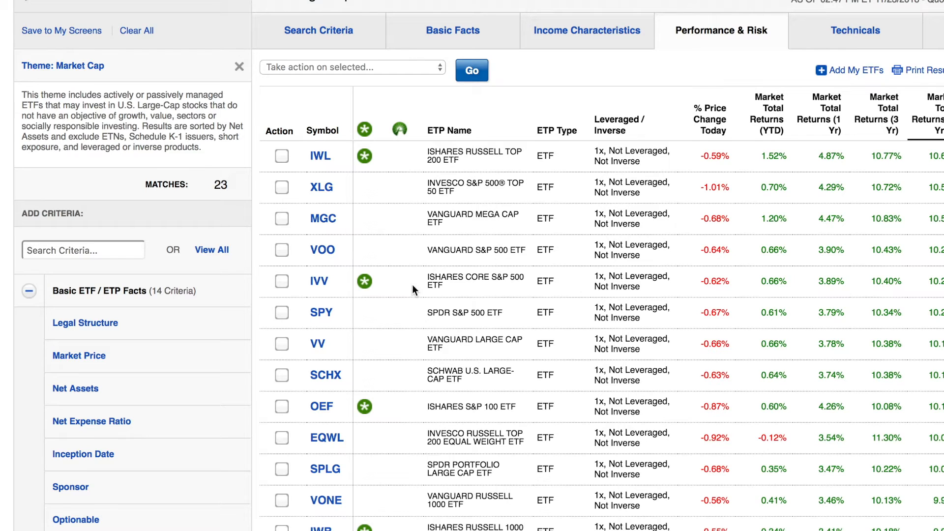
Open the iShares Core S&P 500 (IVV) research page, highlight its net expense ratio label and expand the additional quote information
left_click(320, 281)
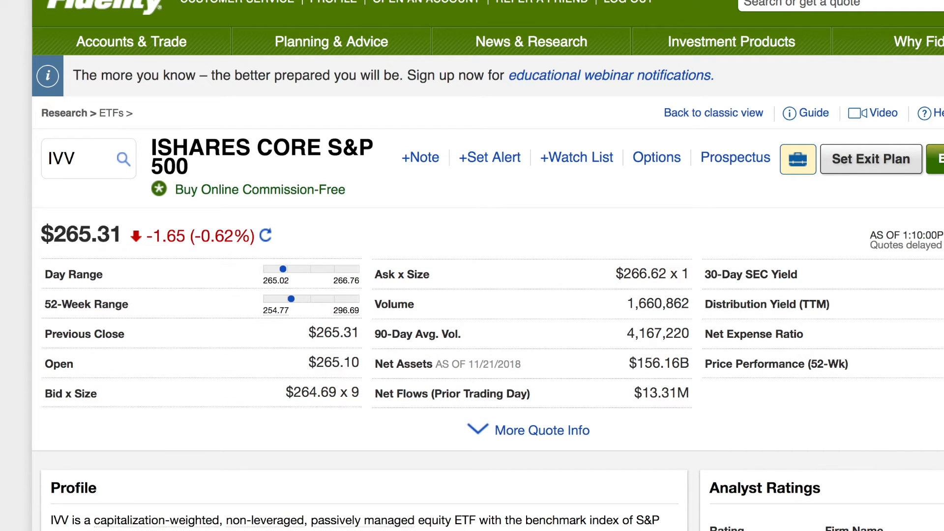
triple_click(755, 334)
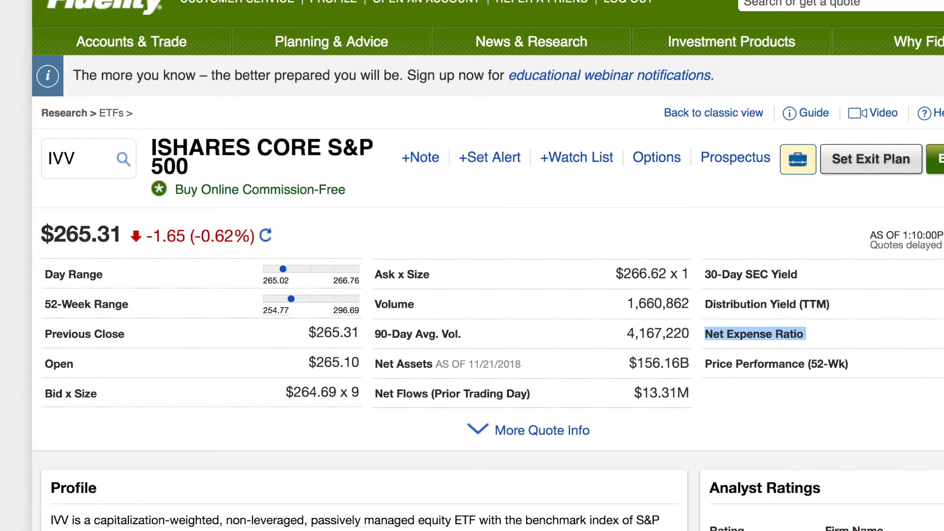
left_click(543, 429)
scroll(535, 429, "down", 2)
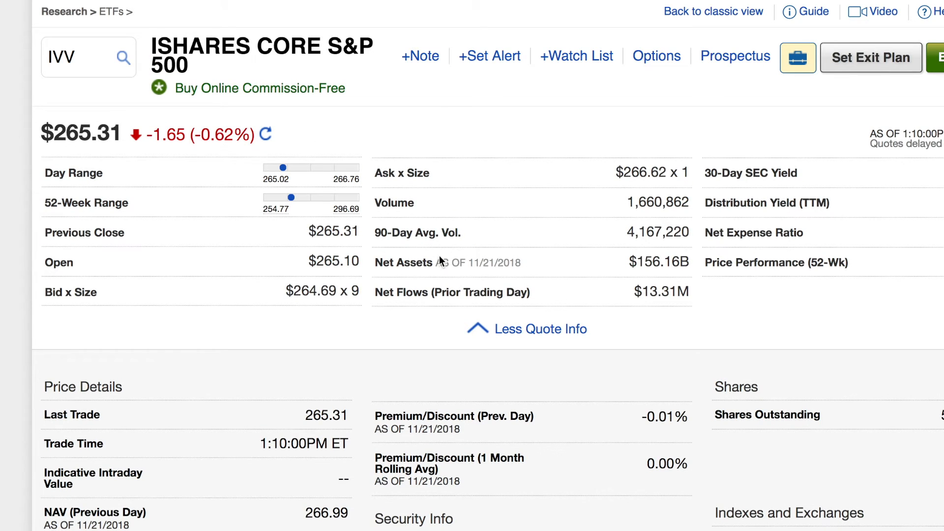
Review IVV's quote details and profile, and set its price chart to the MAX time range
scroll(439, 256, "down", 2)
scroll(439, 256, "down", 5)
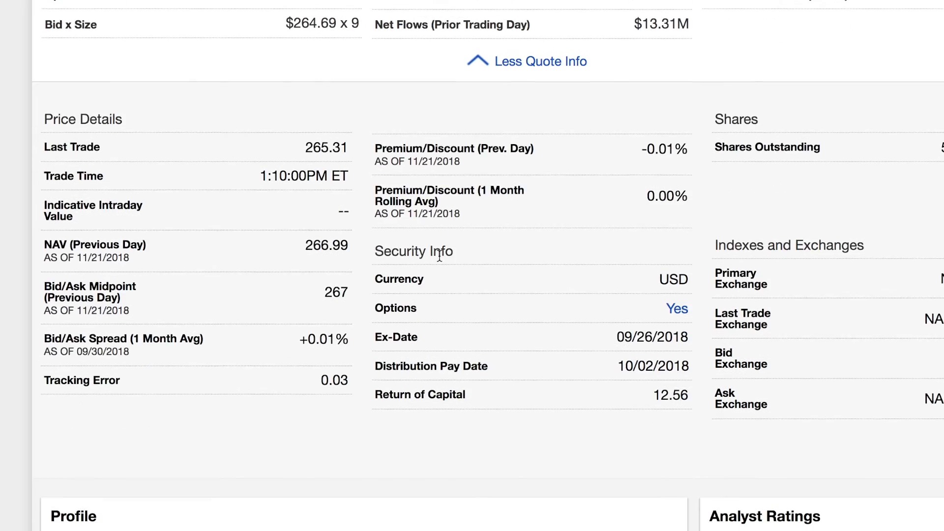
scroll(441, 259, "down", 6)
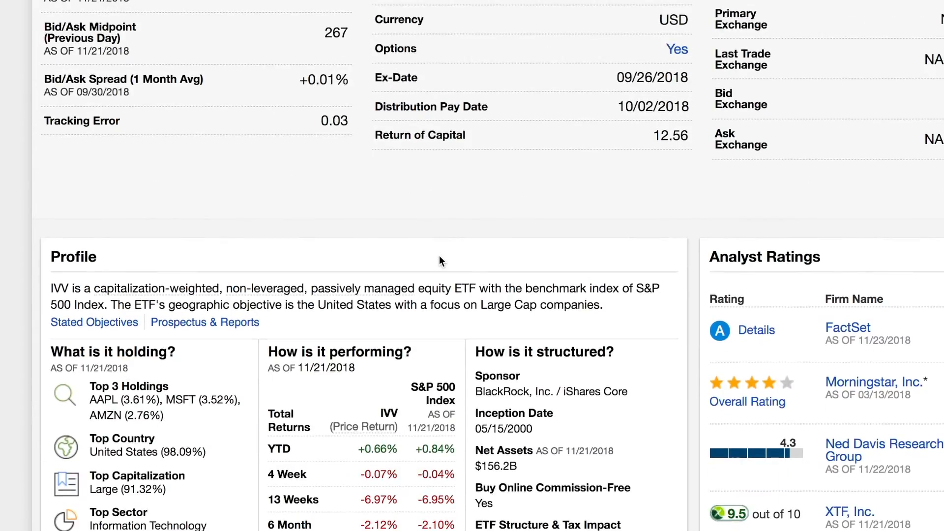
scroll(439, 256, "down", 6)
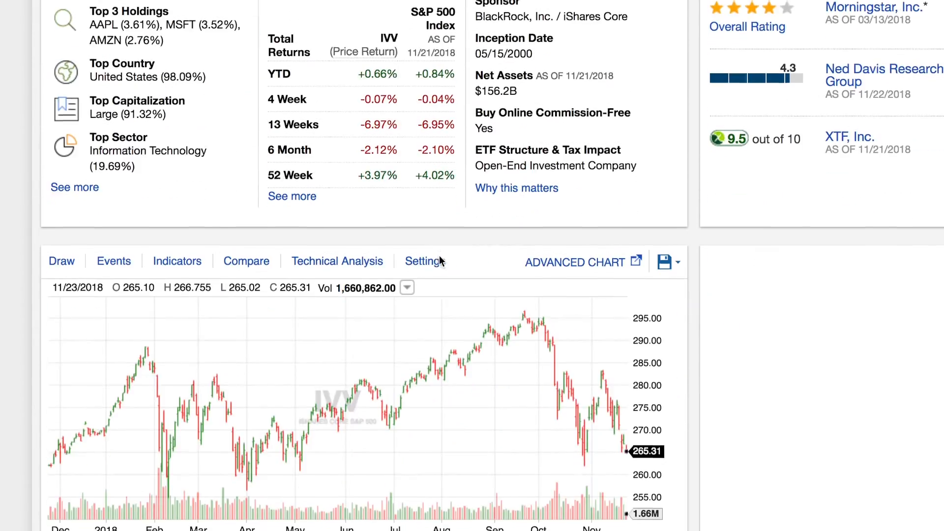
scroll(442, 262, "down", 2)
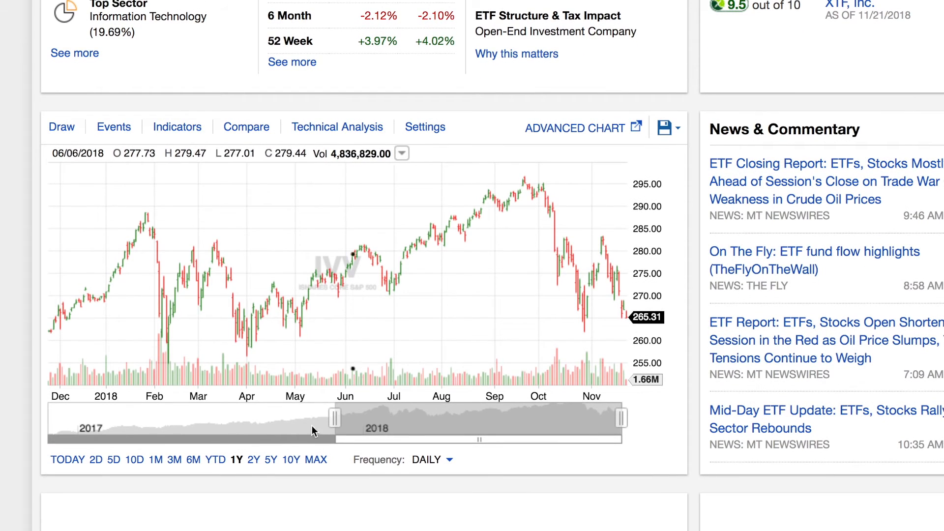
left_click(315, 460)
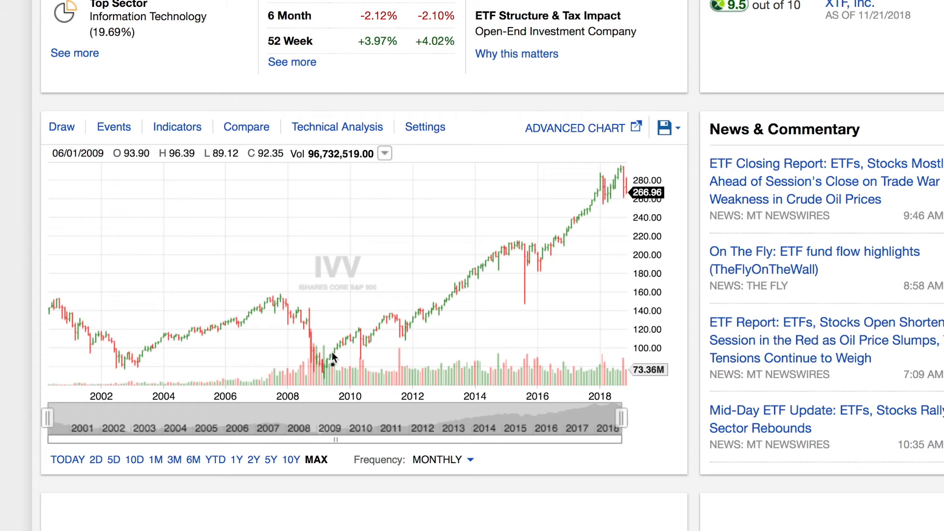
scroll(509, 358, "up", 1)
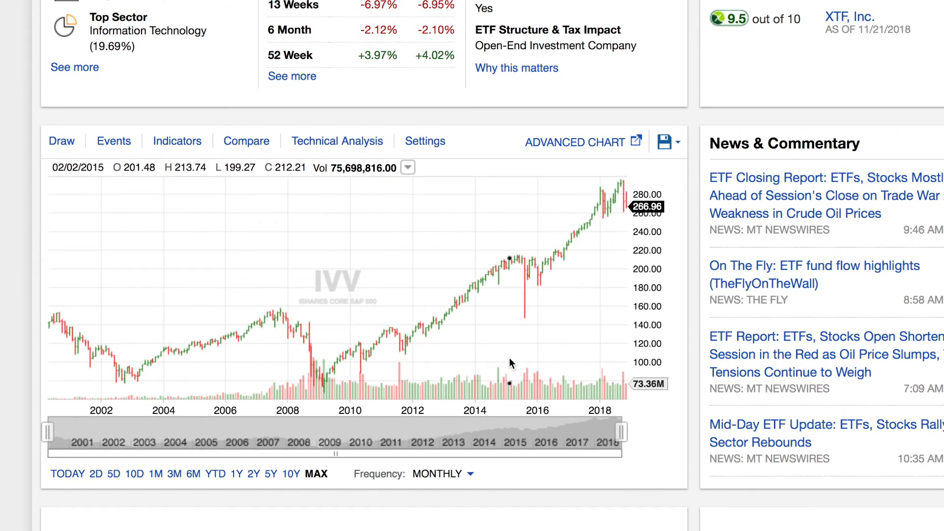
Compare IVV's chart with the NASDAQ and DJIA indexes, and remove both comparisons
left_click(244, 146)
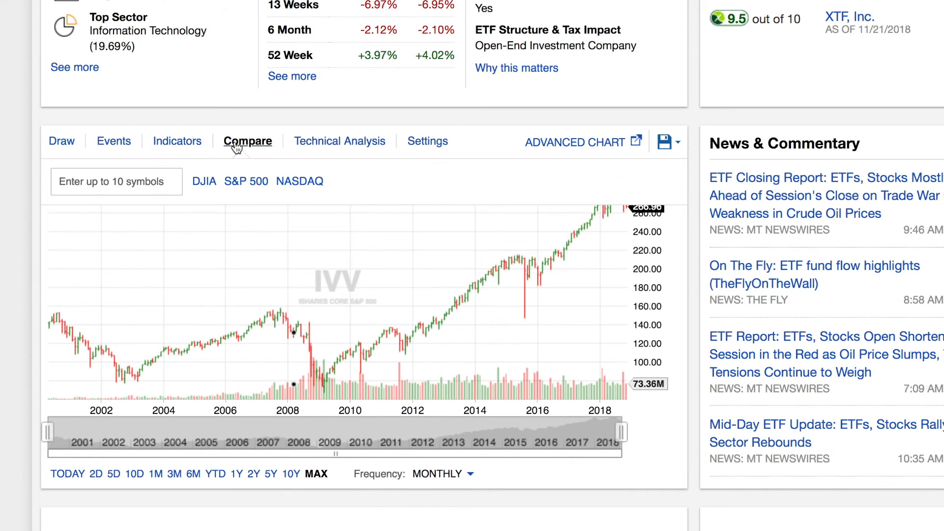
left_click(301, 182)
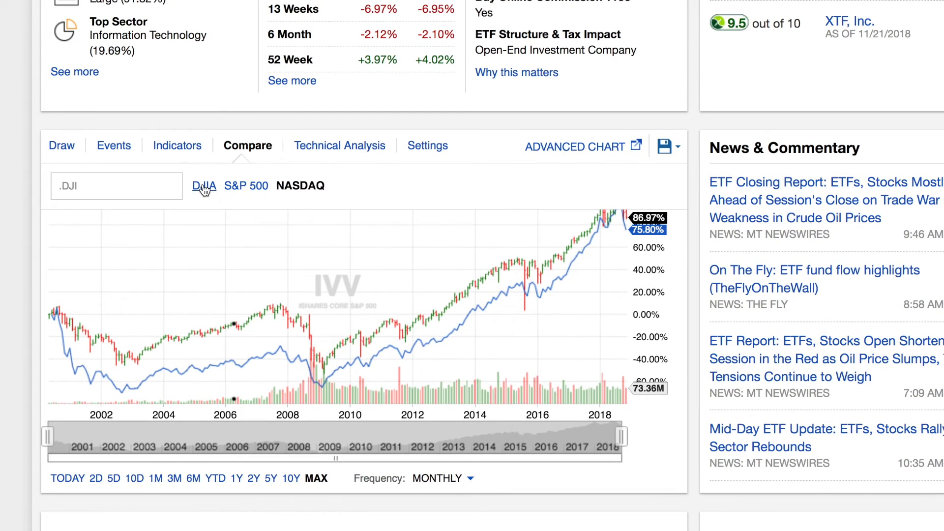
left_click(204, 187)
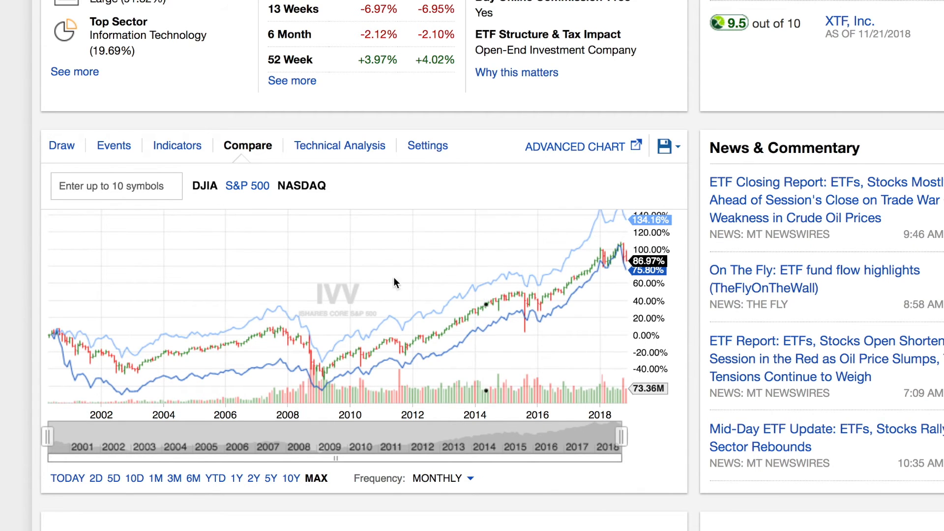
left_click(206, 187)
left_click(310, 188)
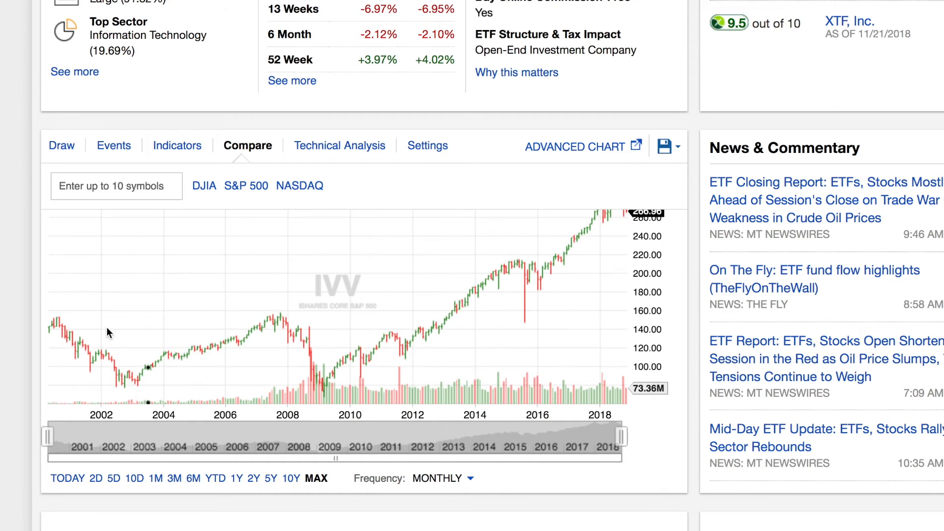
Open the detailed performance page for IVV from the performance summary in its profile
scroll(397, 359, "up", 1)
scroll(384, 375, "down", 2)
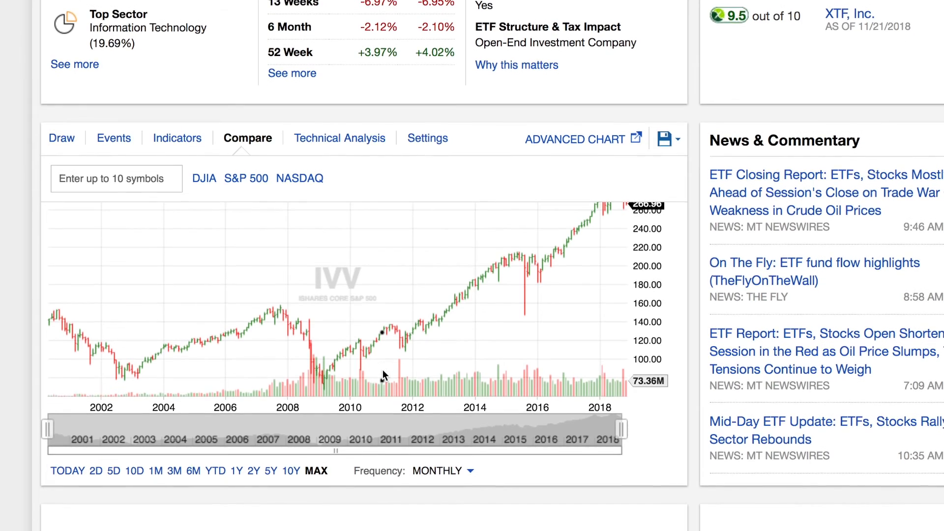
scroll(383, 370, "down", 3)
scroll(383, 369, "up", 5)
scroll(383, 371, "up", 2)
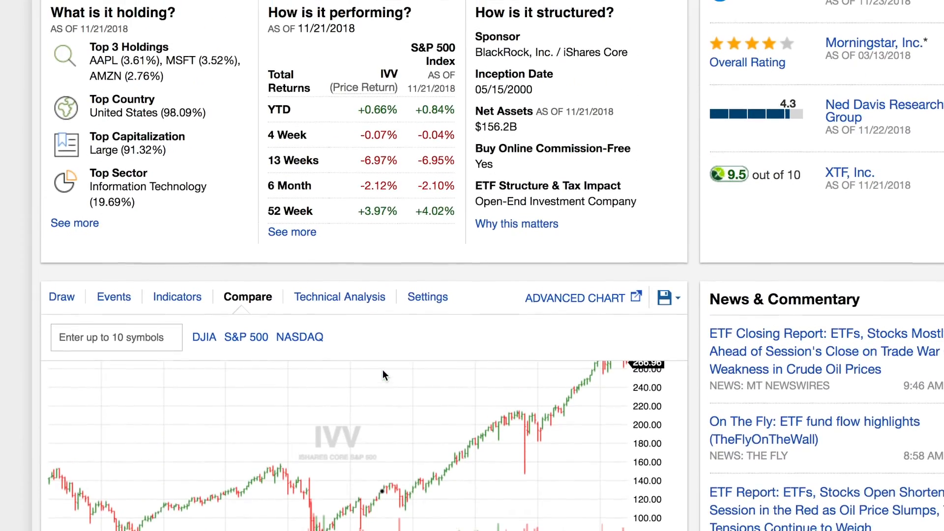
scroll(303, 274, "up", 2)
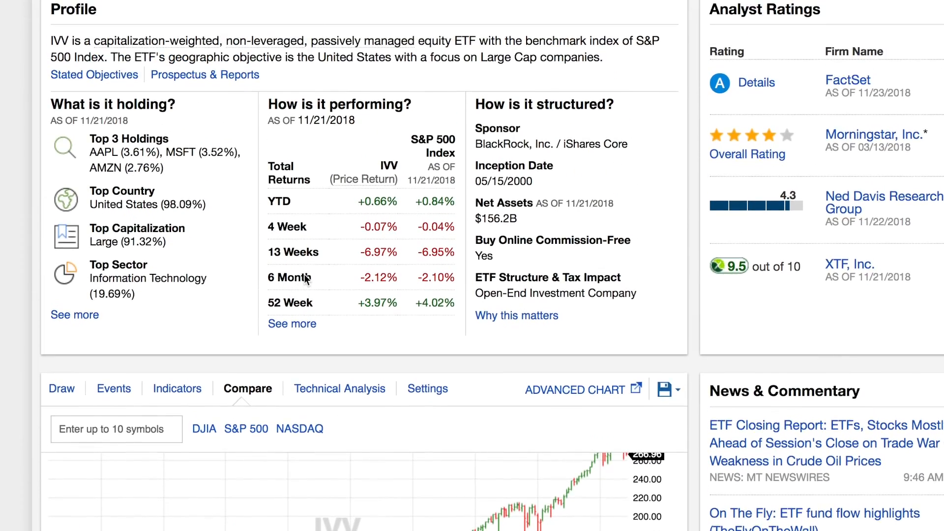
left_click(297, 324)
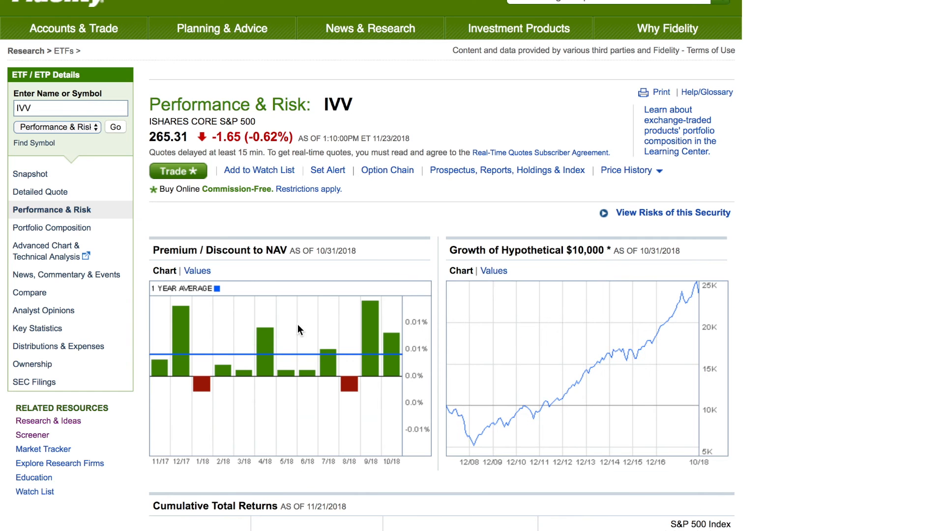
Examine IVV's month-end average annual returns against the S&P 500 benchmark, including 10-year and life figures, and return to its profile
scroll(298, 325, "down", 10)
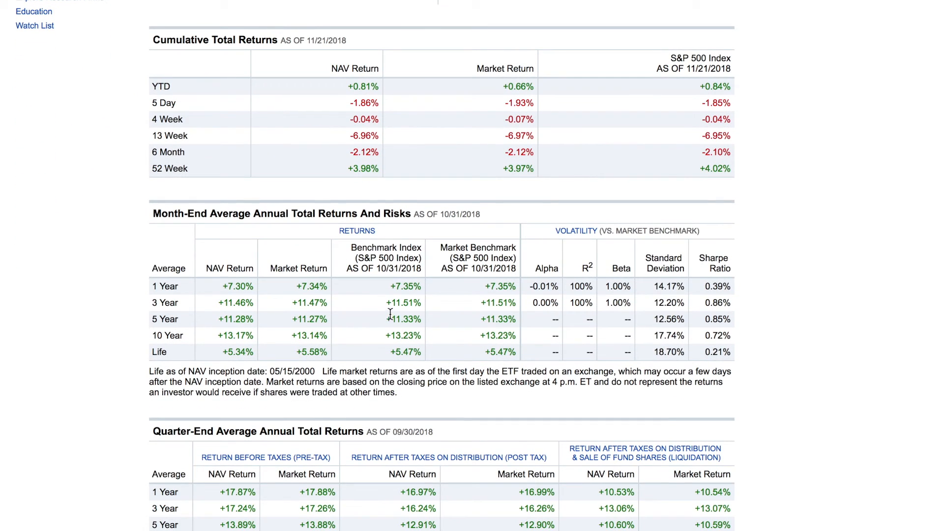
left_click_drag(441, 247, 512, 248)
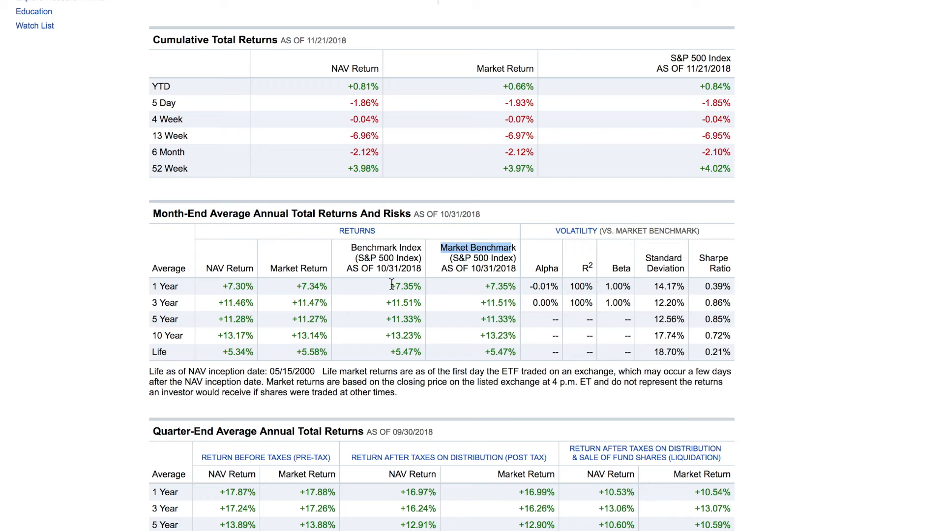
left_click_drag(163, 352, 185, 354)
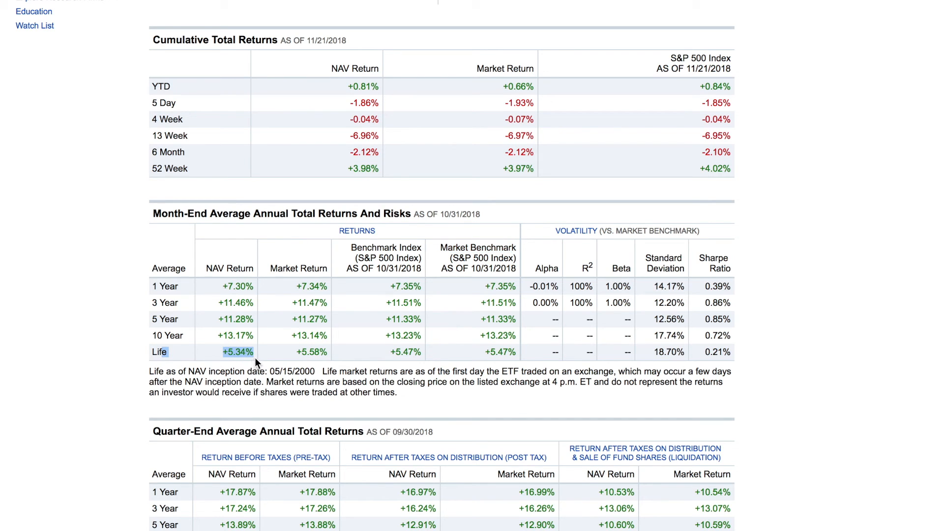
left_click(382, 367)
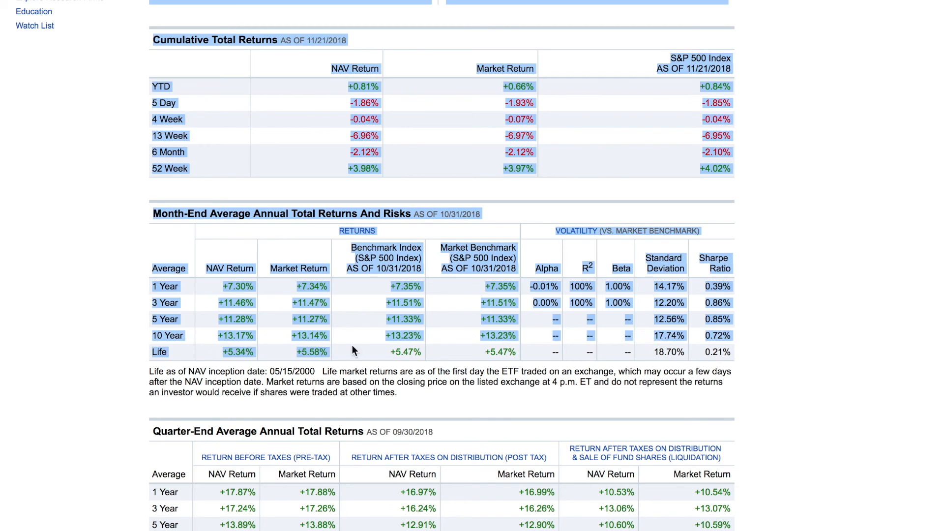
left_click_drag(384, 336, 435, 337)
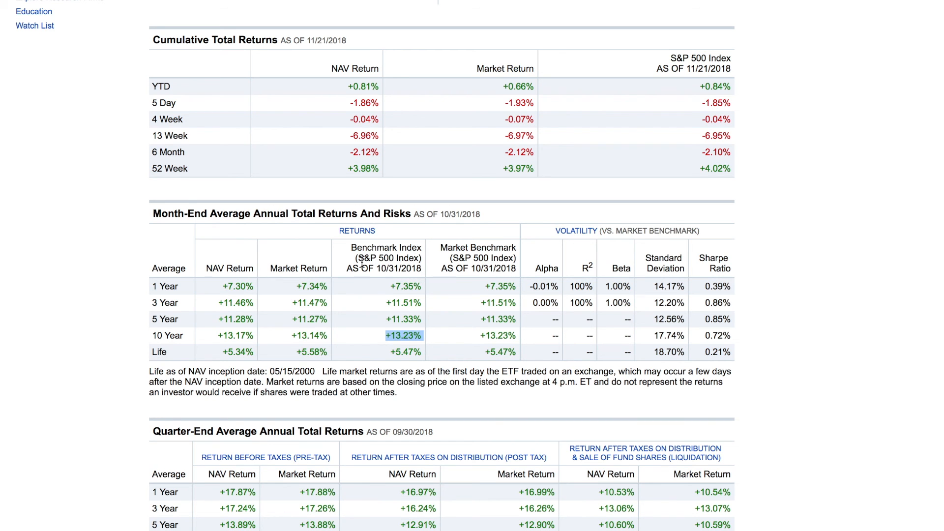
scroll(363, 266, "up", 1)
scroll(362, 265, "down", 2)
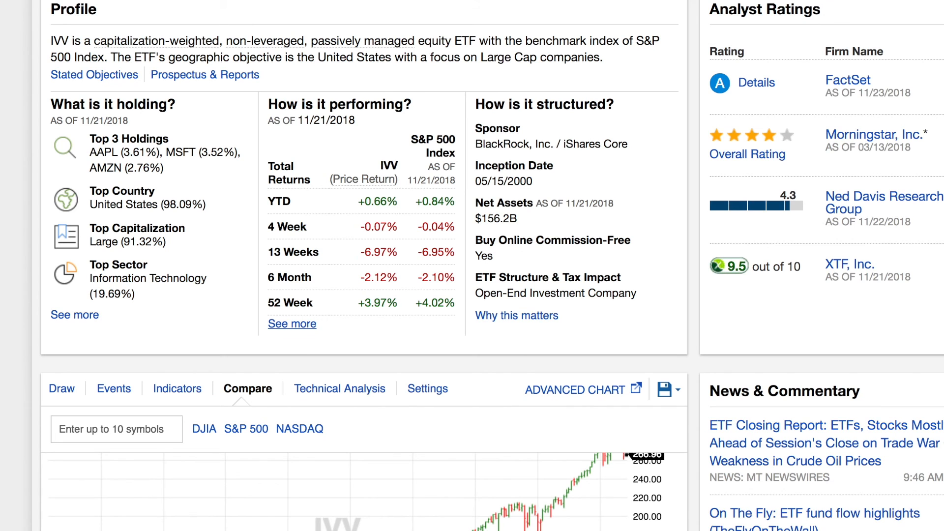
scroll(384, 190, "up", 15)
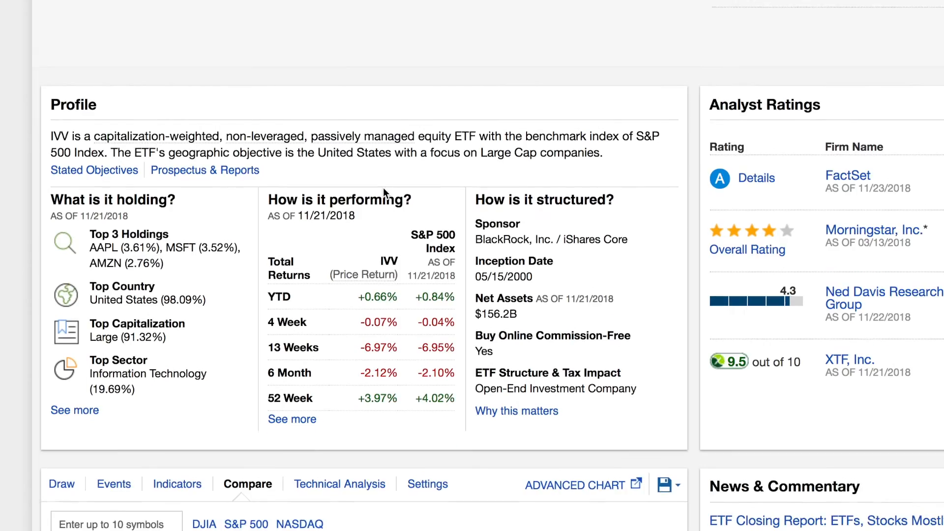